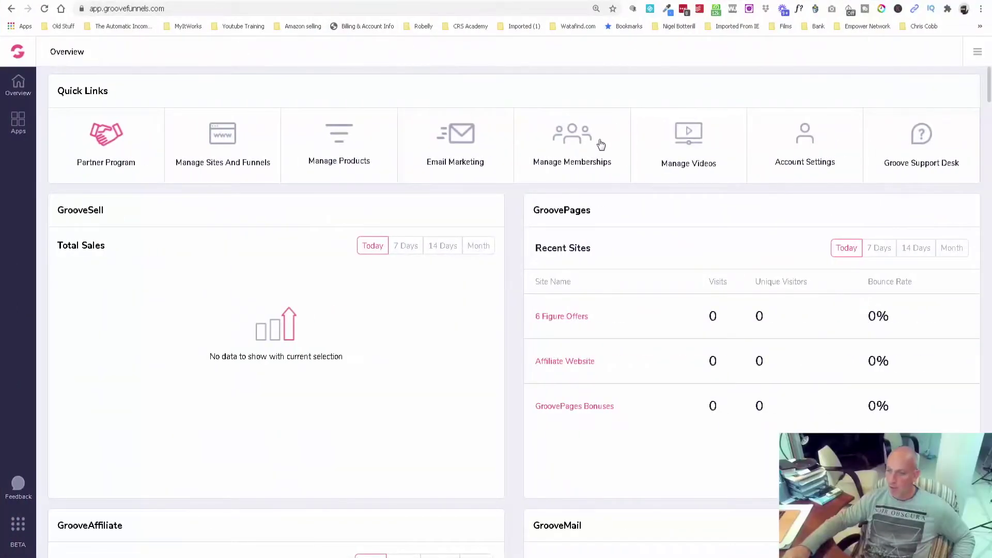
Step: Use the Manage Videos quick link on the Overview to reach the video upload page
click(700, 156)
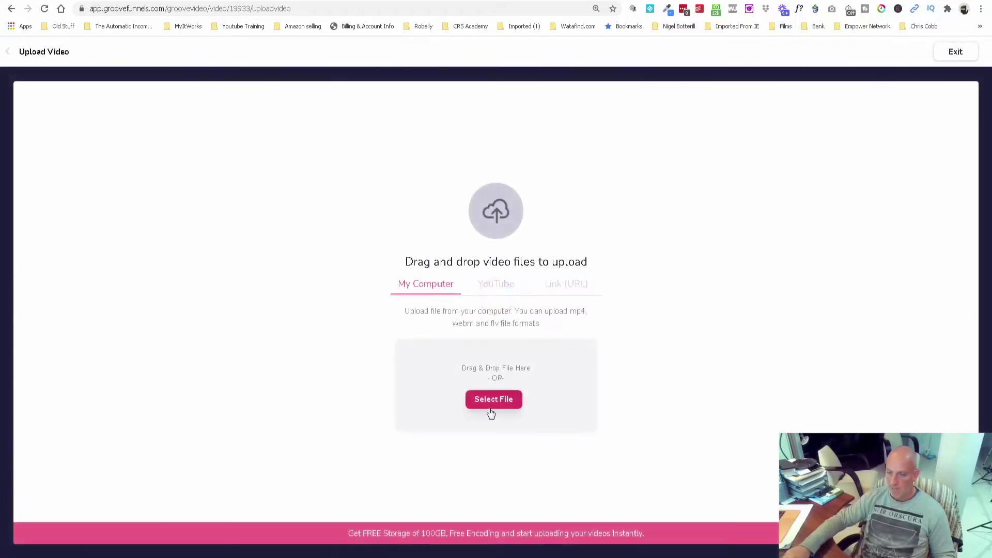
Step: Pick the 'Semi final c' video file from the computer and start uploading it
click(481, 406)
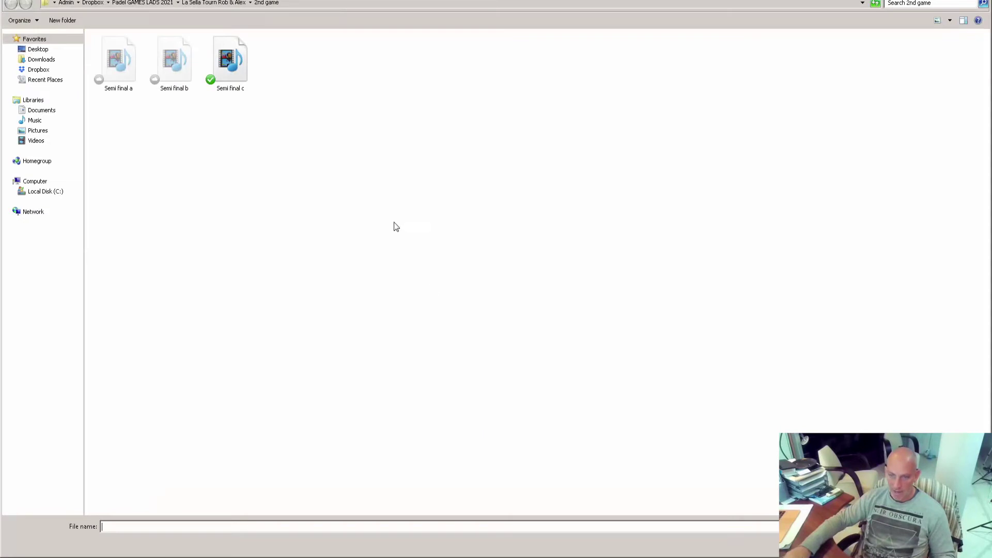
click(229, 66)
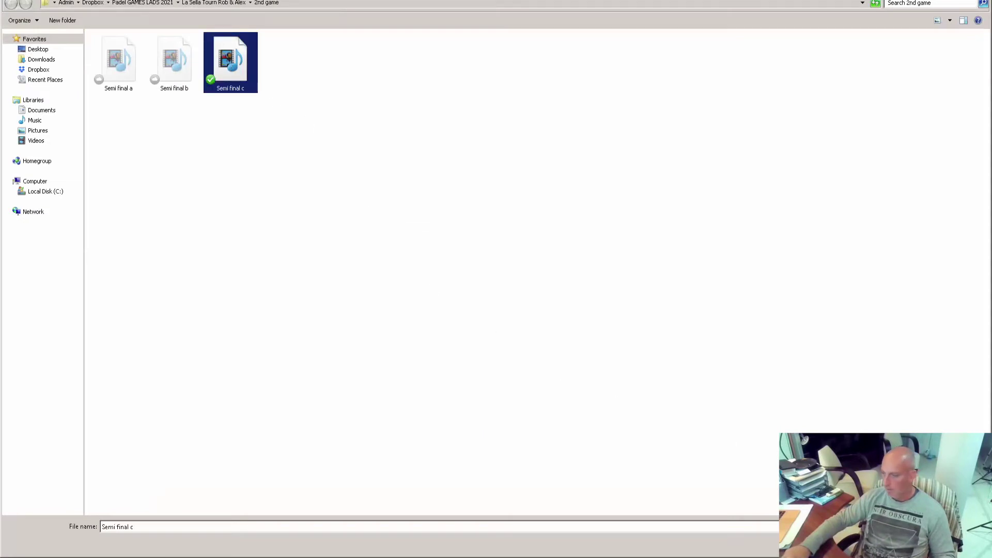
key(Return)
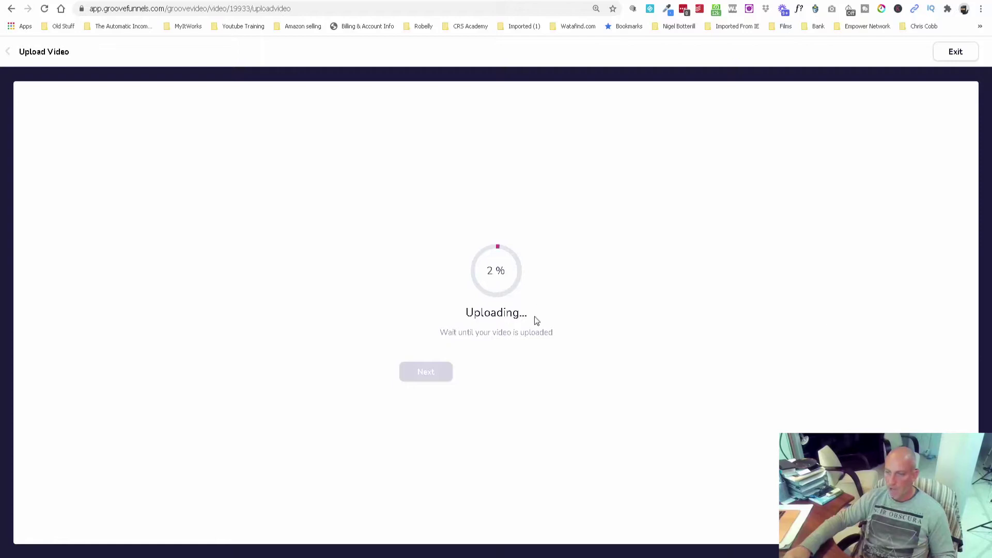
click(198, 2)
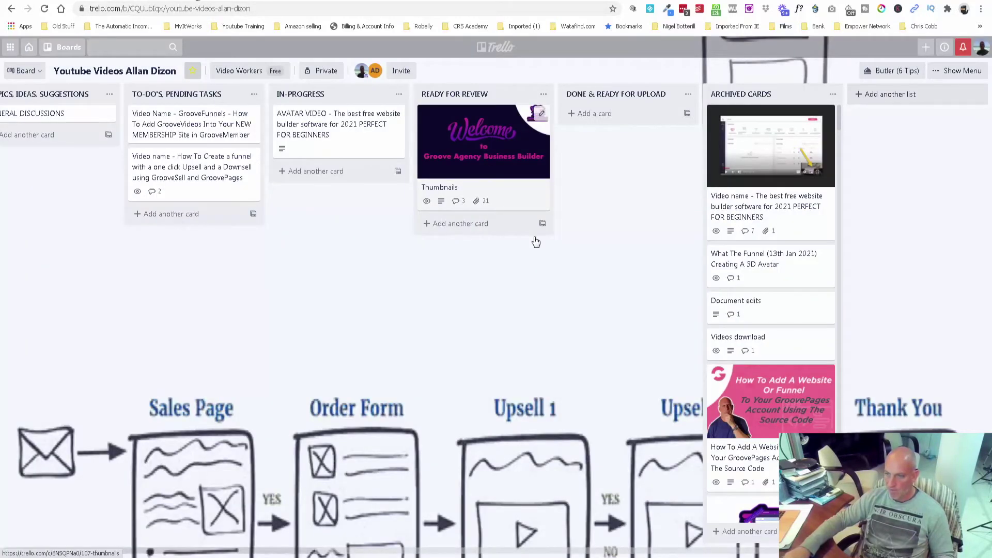
scroll(542, 248, down, 5)
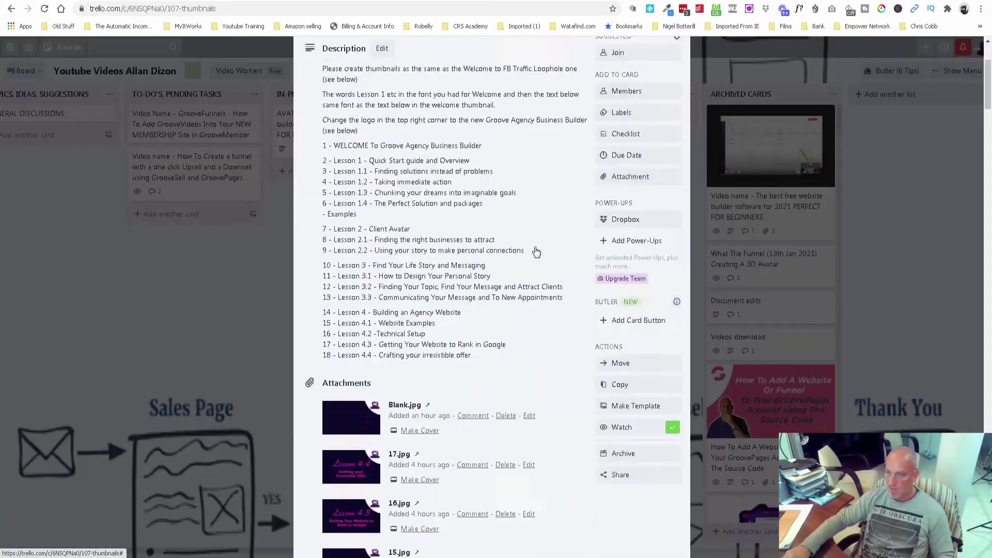
scroll(535, 248, down, 5)
scroll(522, 248, down, 5)
scroll(522, 248, down, 5)
scroll(543, 248, down, 5)
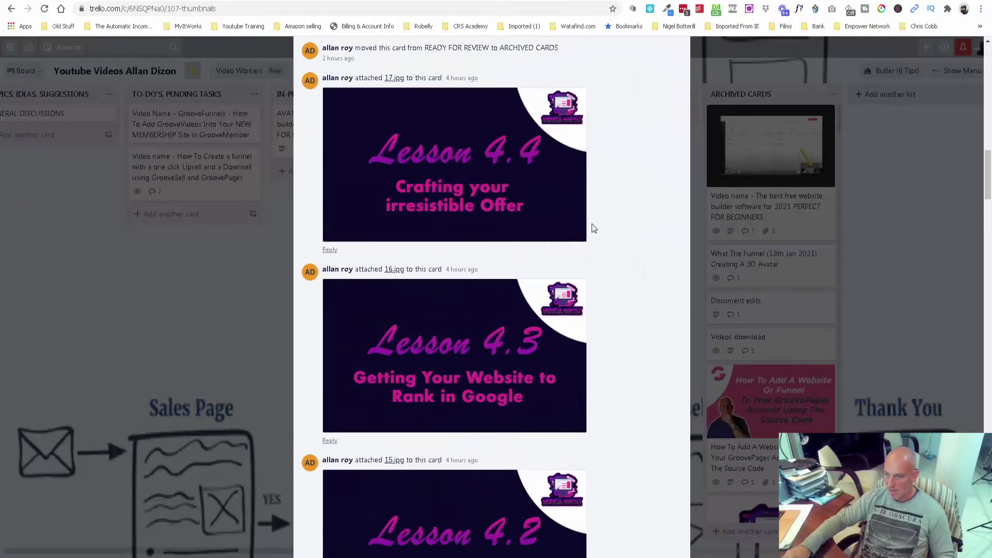
scroll(592, 238, down, 5)
scroll(593, 250, down, 5)
scroll(593, 249, down, 5)
scroll(589, 249, down, 5)
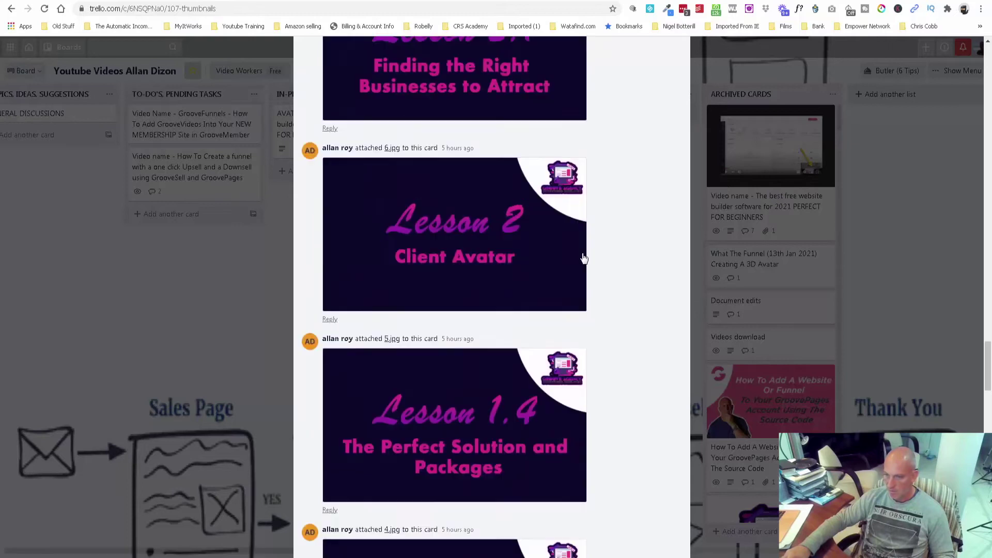
scroll(581, 250, down, 5)
scroll(573, 249, down, 5)
Step: Download the welcome thumbnail attachment from Trello and go back to the GrooveFunnels dashboard
click(572, 248)
key(ctrl+Tab)
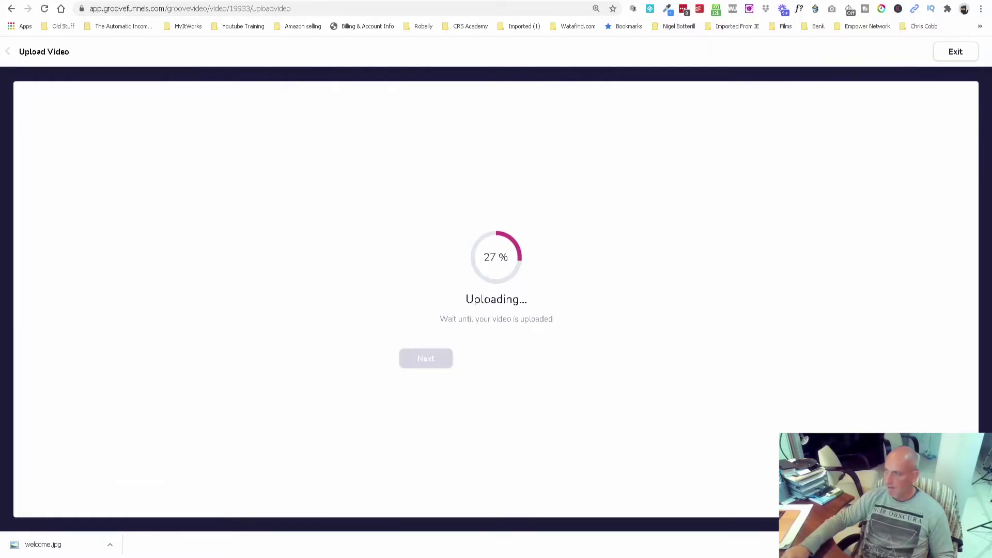
key(ctrl+Tab)
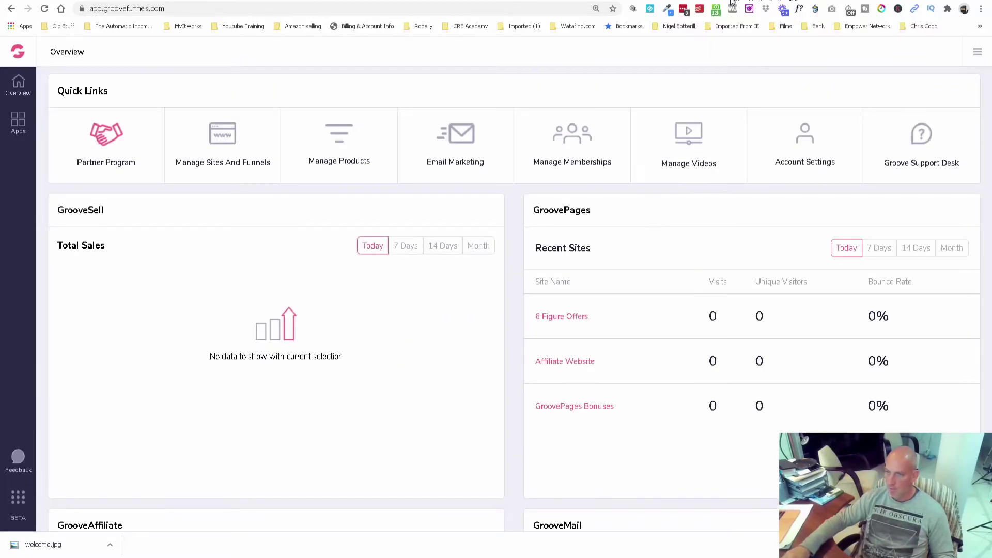
Step: Open Groove Agency Business Builder in the builder from Content > Memberships
click(569, 146)
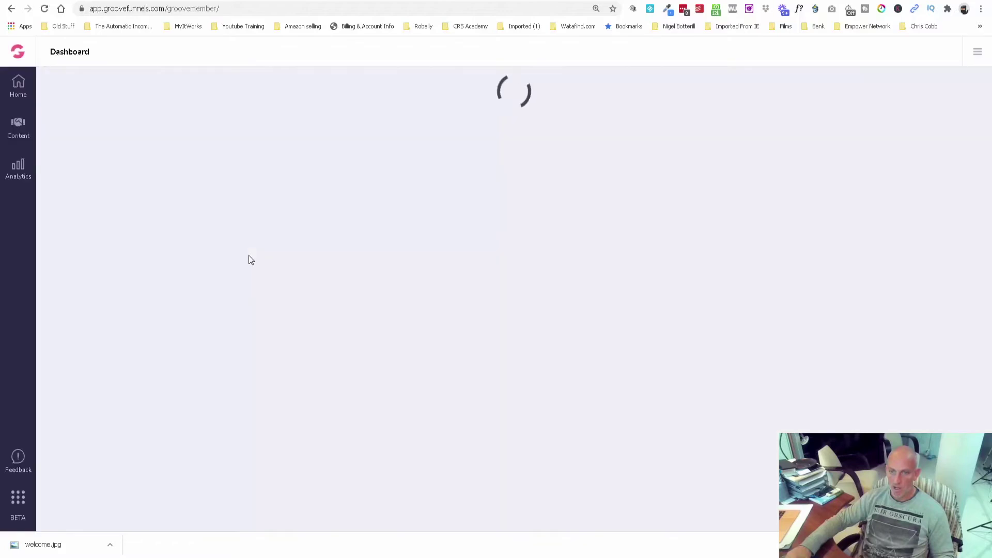
click(18, 126)
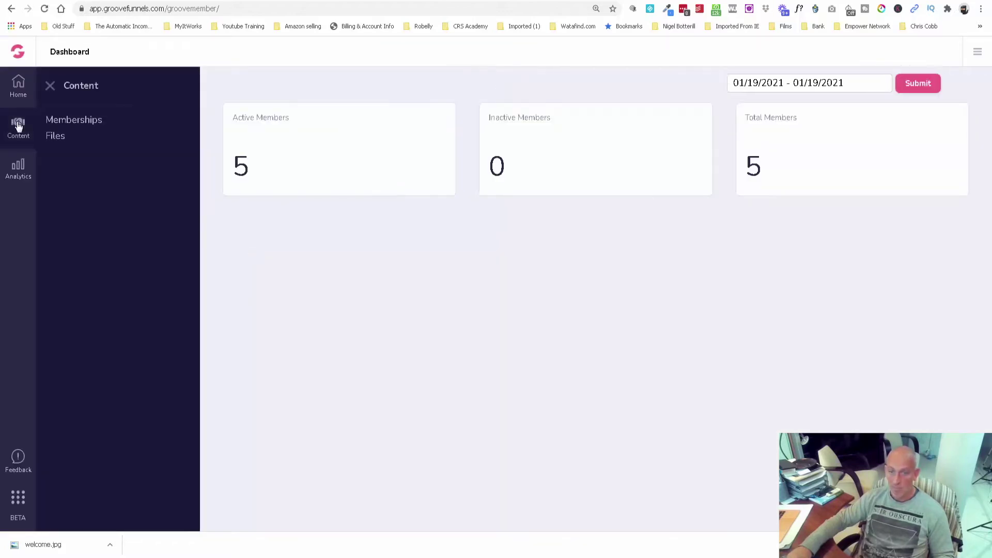
click(80, 120)
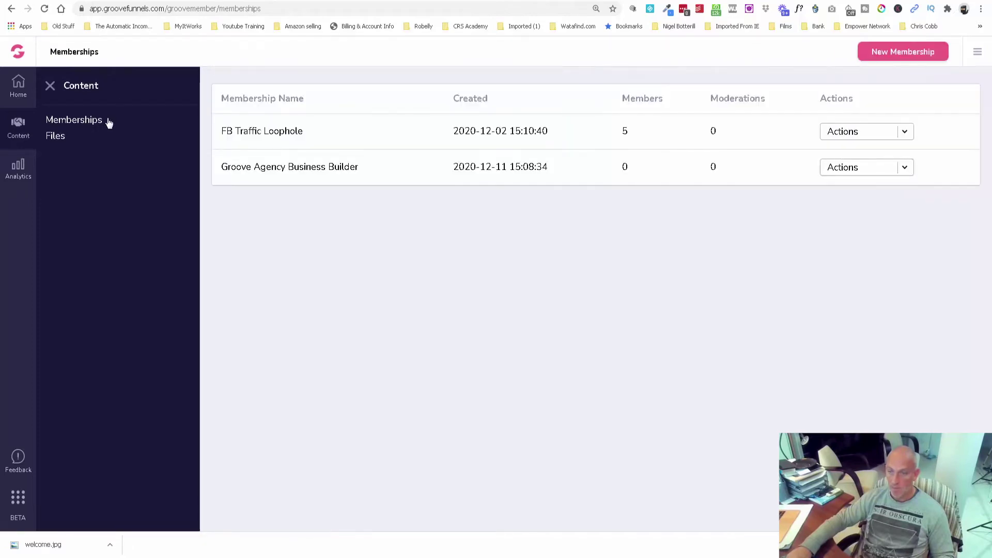
click(49, 85)
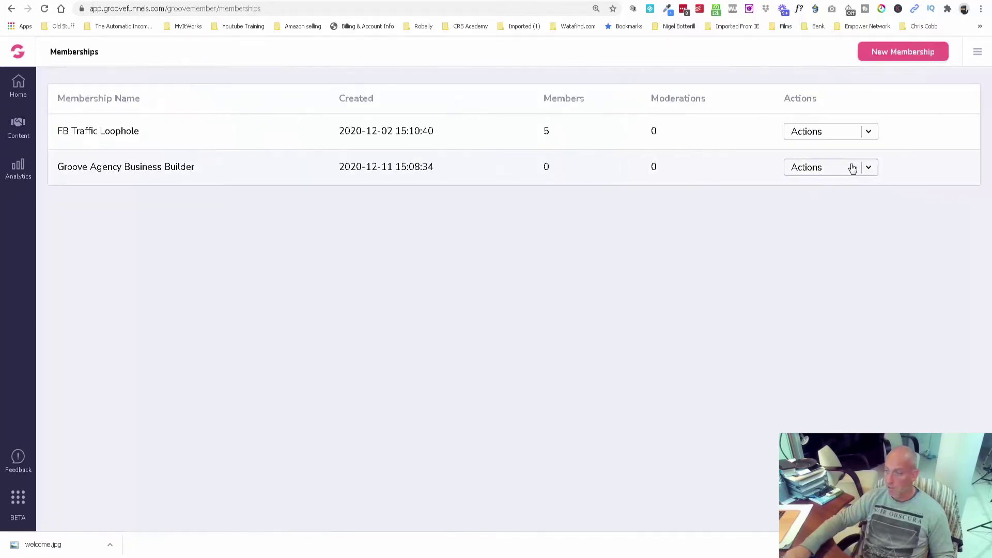
click(868, 168)
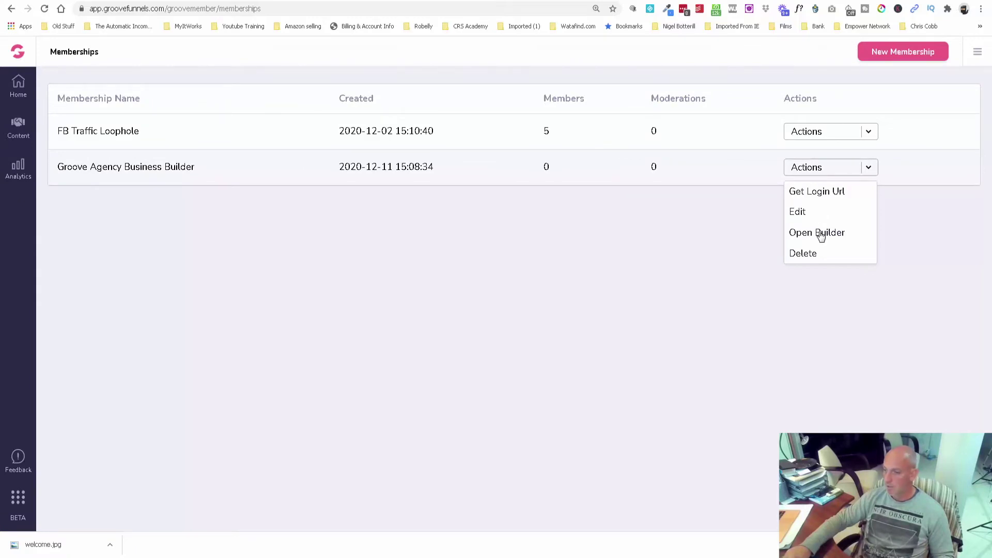
click(817, 232)
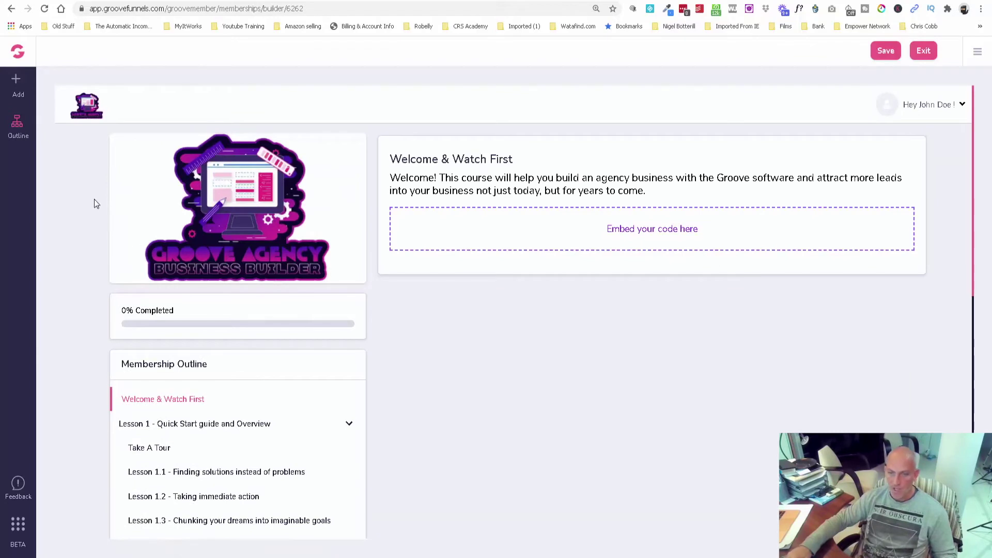
scroll(132, 265, down, 2)
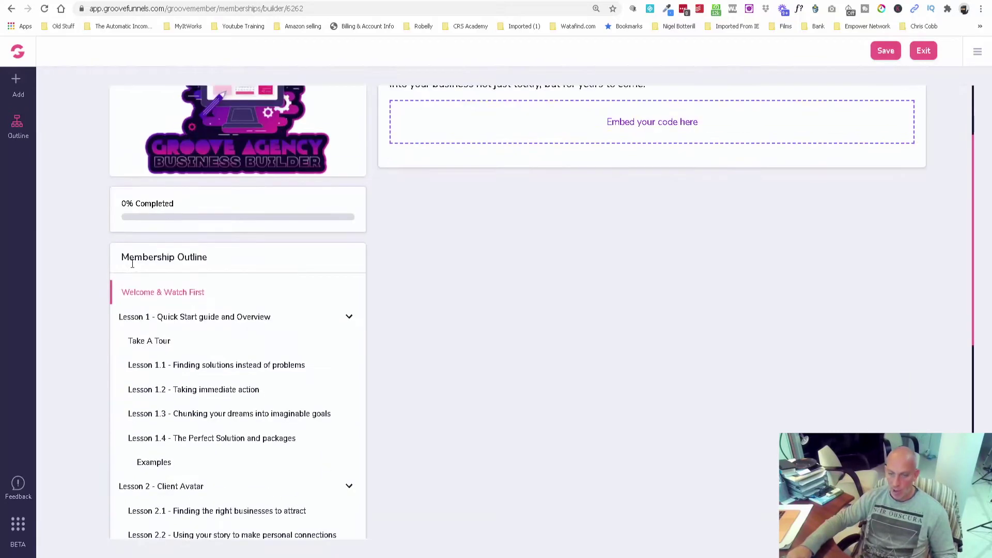
scroll(132, 264, down, 3)
scroll(132, 265, down, 2)
scroll(132, 264, up, 3)
scroll(132, 264, up, 3)
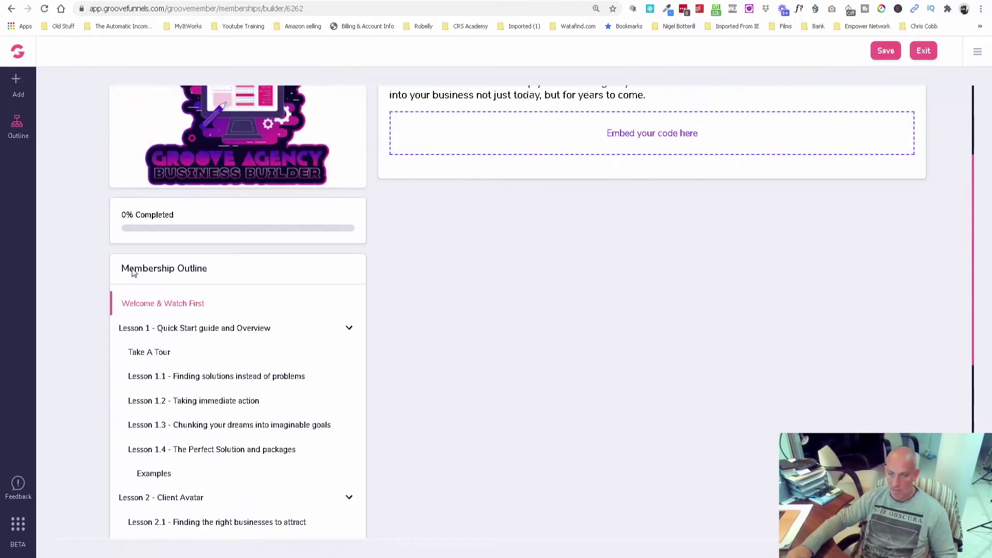
scroll(133, 273, down, 3)
scroll(133, 273, up, 3)
scroll(133, 273, up, 2)
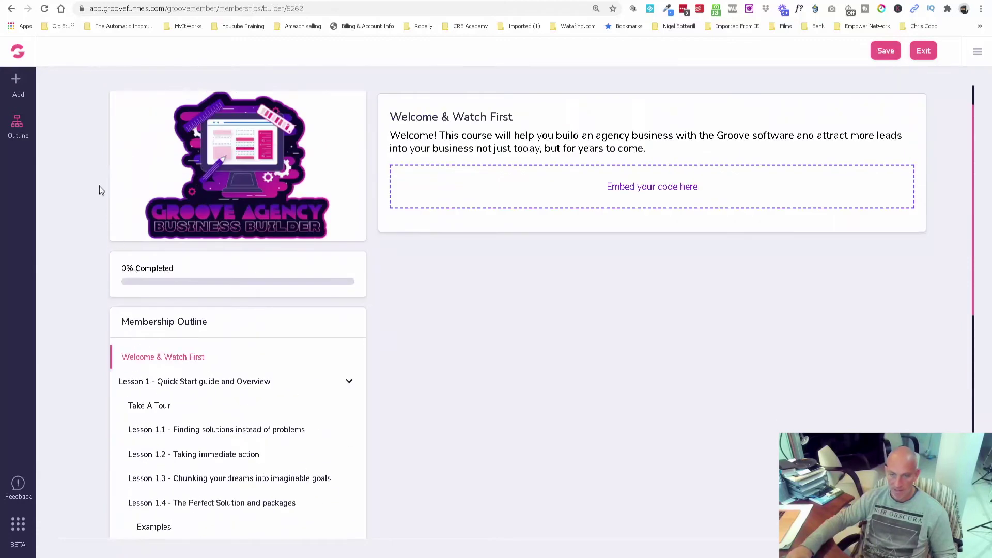
Step: Review the Welcome & Watch First lesson in the outline, then check the upload's progress
click(19, 127)
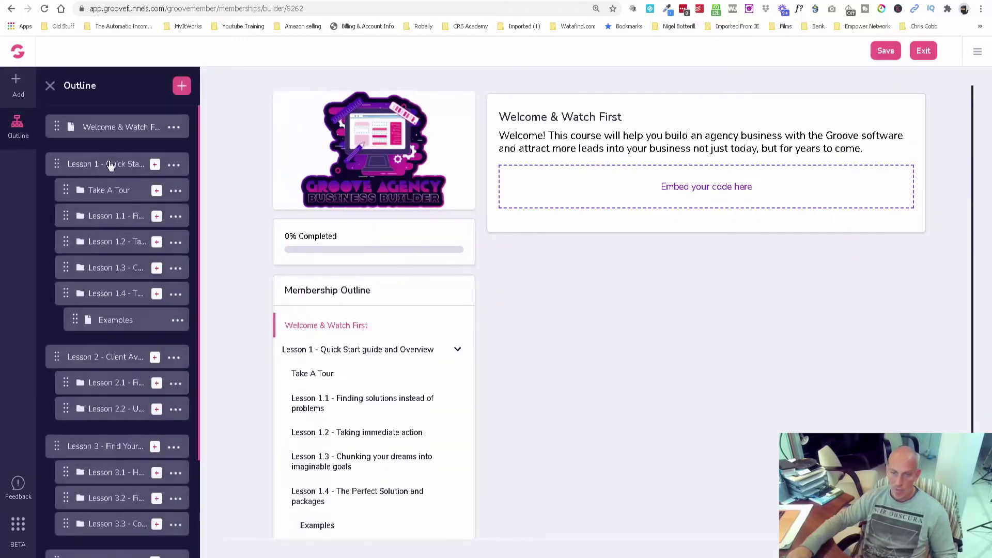
click(107, 129)
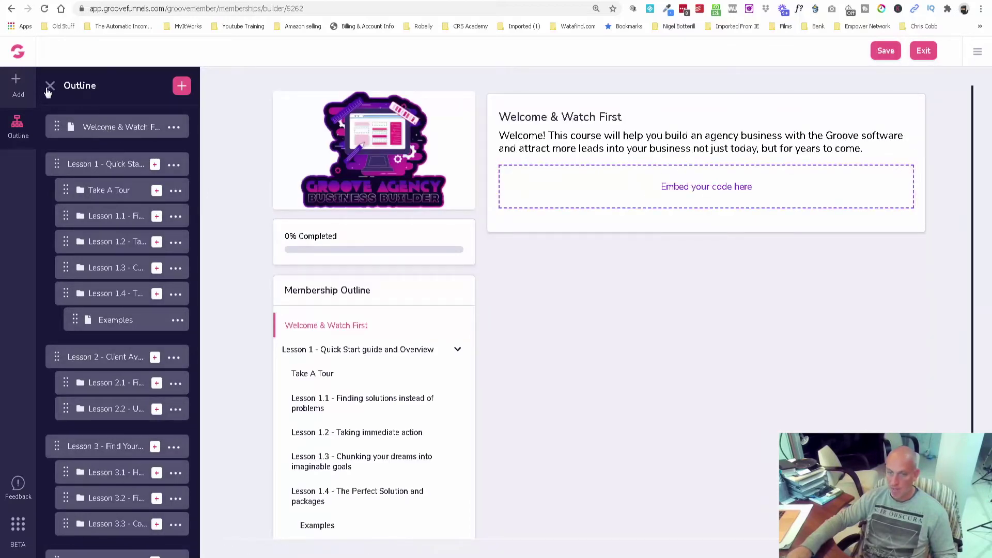
click(50, 85)
click(86, 2)
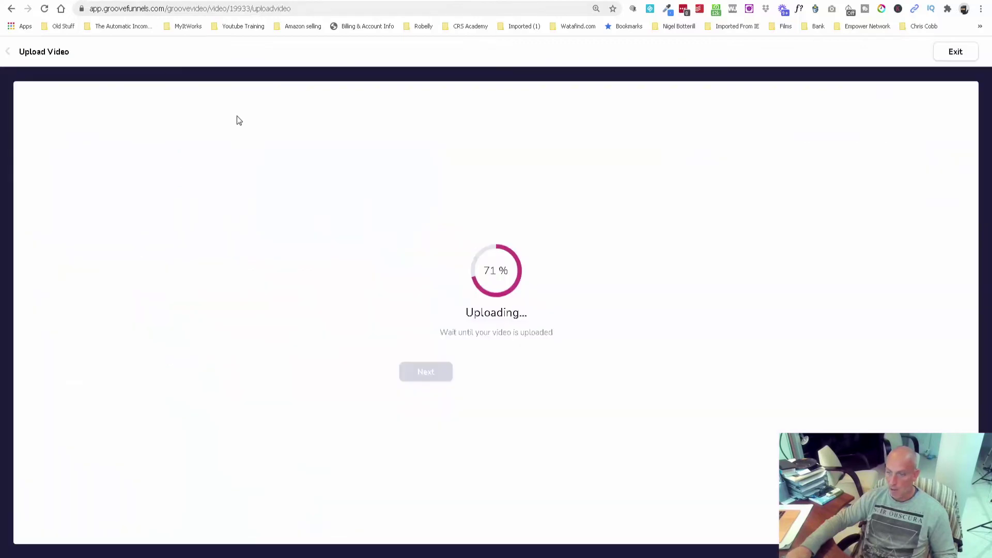
Step: Select the welcome lesson's embed code box, then return to the upload until it completes
click(295, 2)
click(598, 195)
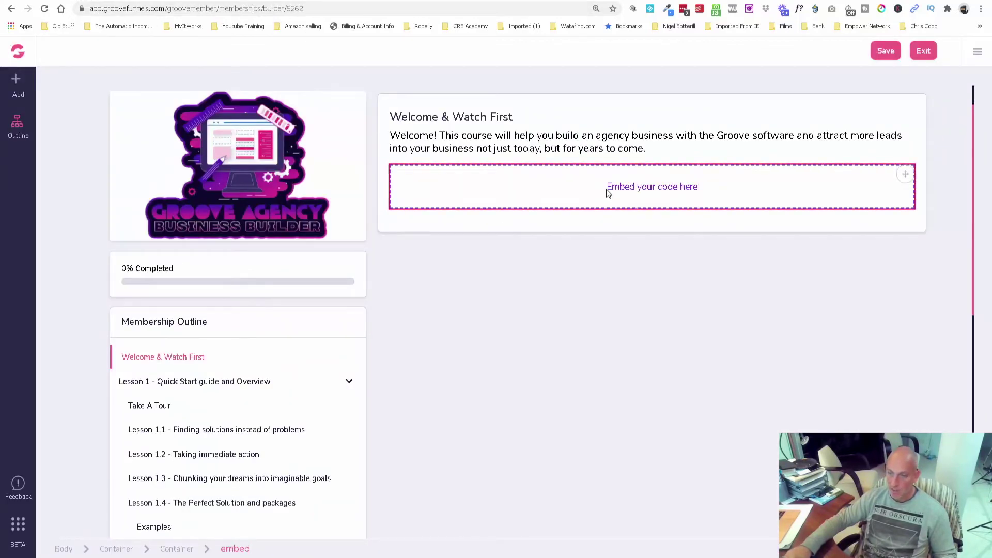
click(78, 5)
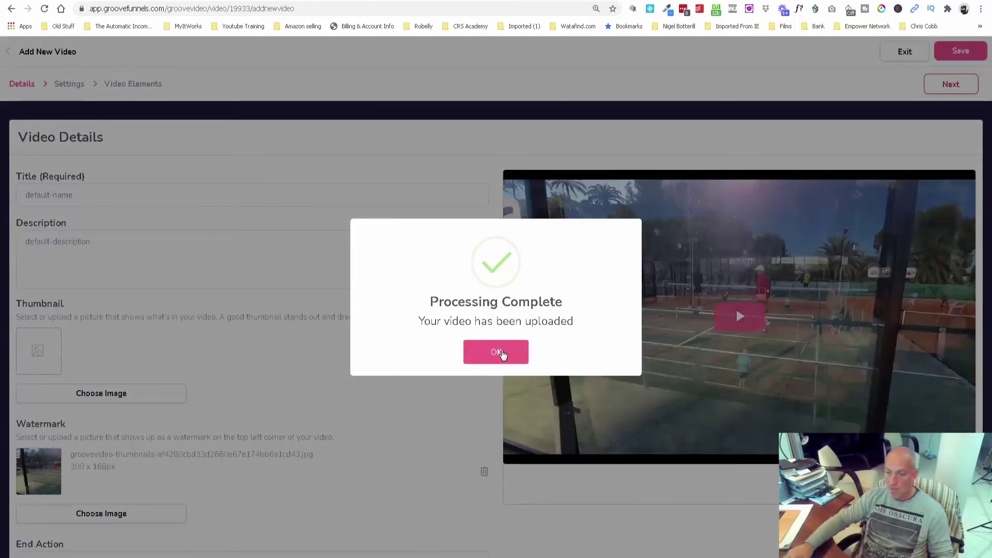
Step: Dismiss the processing-complete notice and bring up the image library for Demo Members Video's thumbnail
click(500, 354)
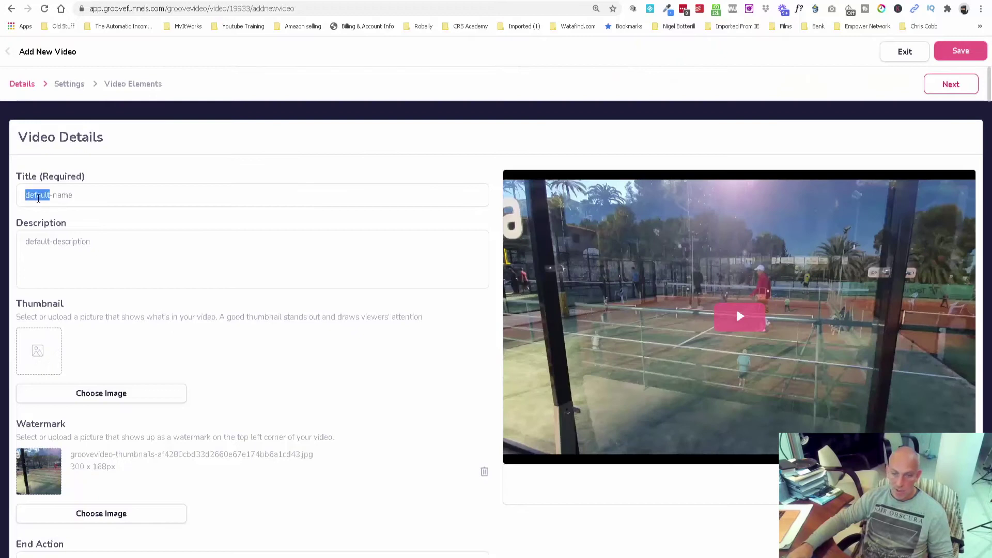
text(Dem)
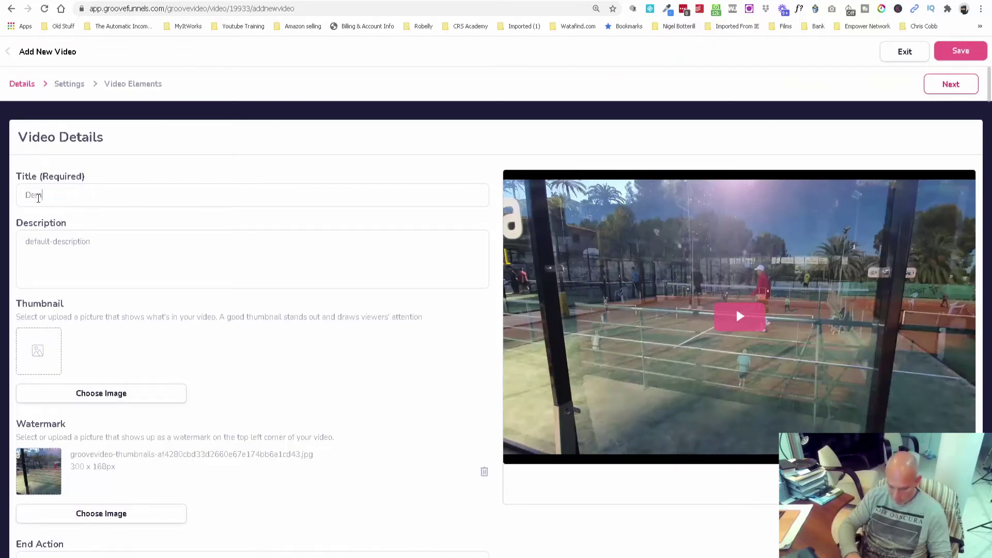
text(o Members)
text( Video)
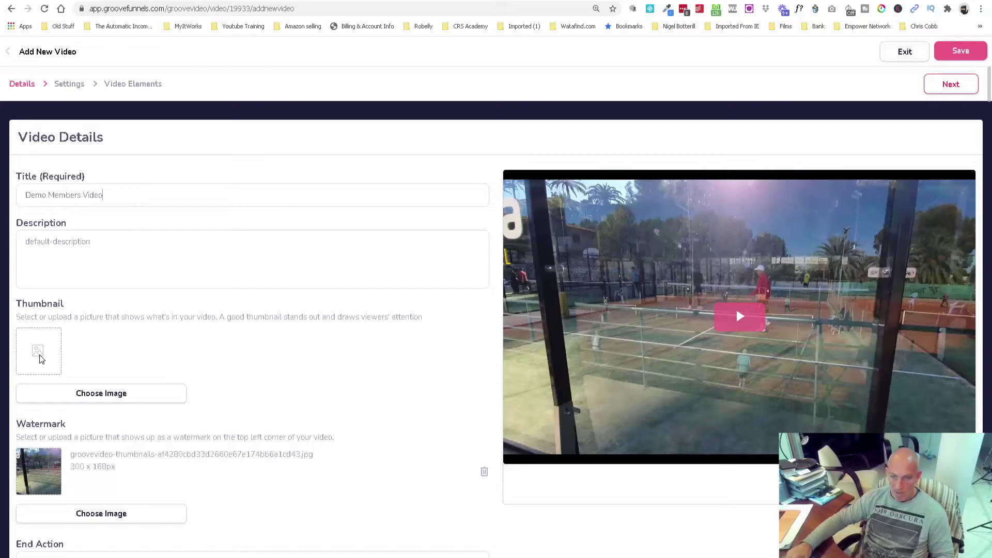
click(120, 393)
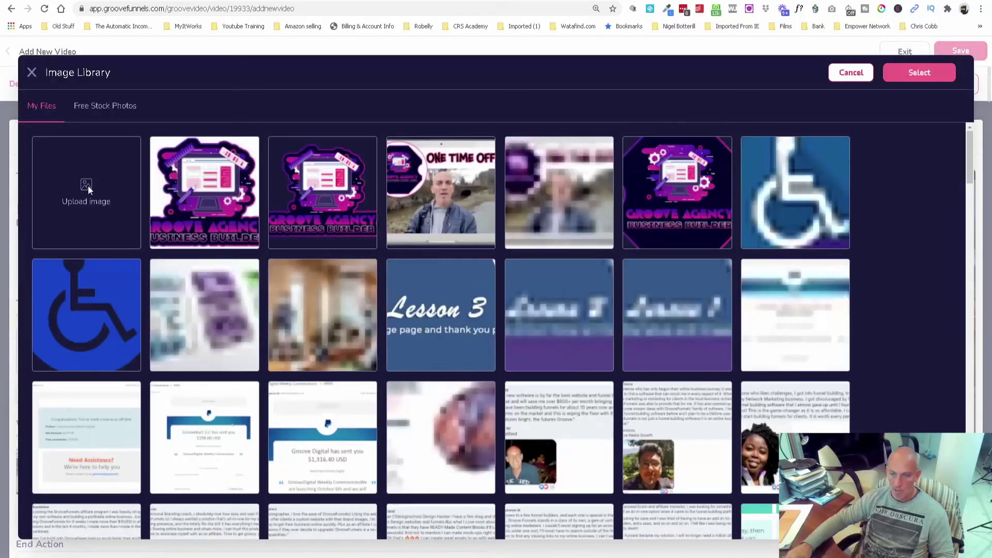
Step: Upload the Welcome image from Dropbox > Groove Business Builder Course > Lesson Thumbnails
click(88, 185)
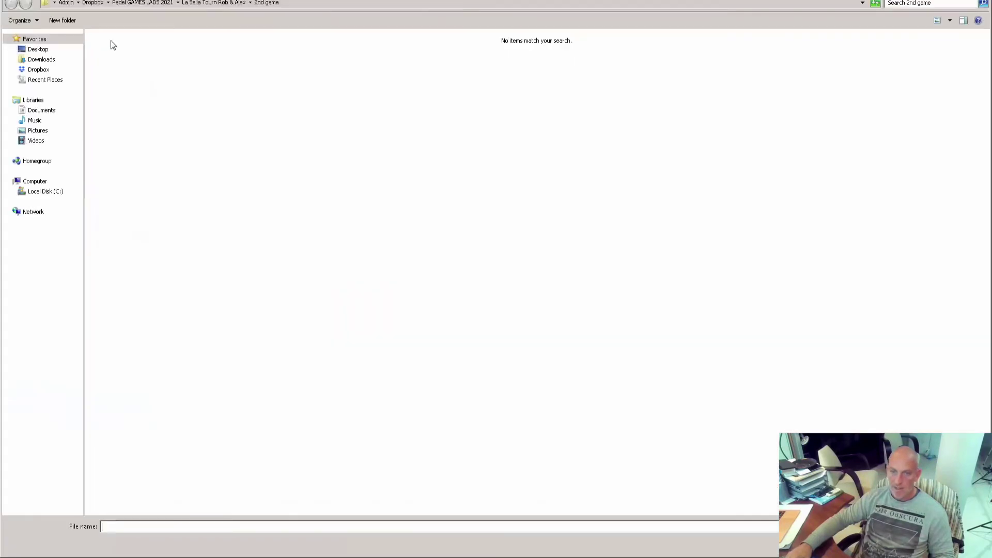
click(109, 2)
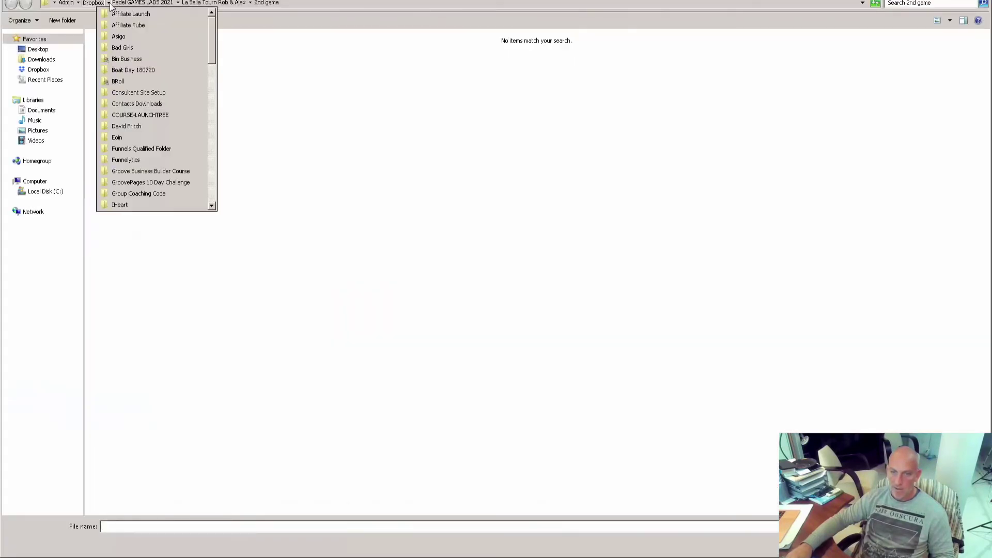
click(163, 169)
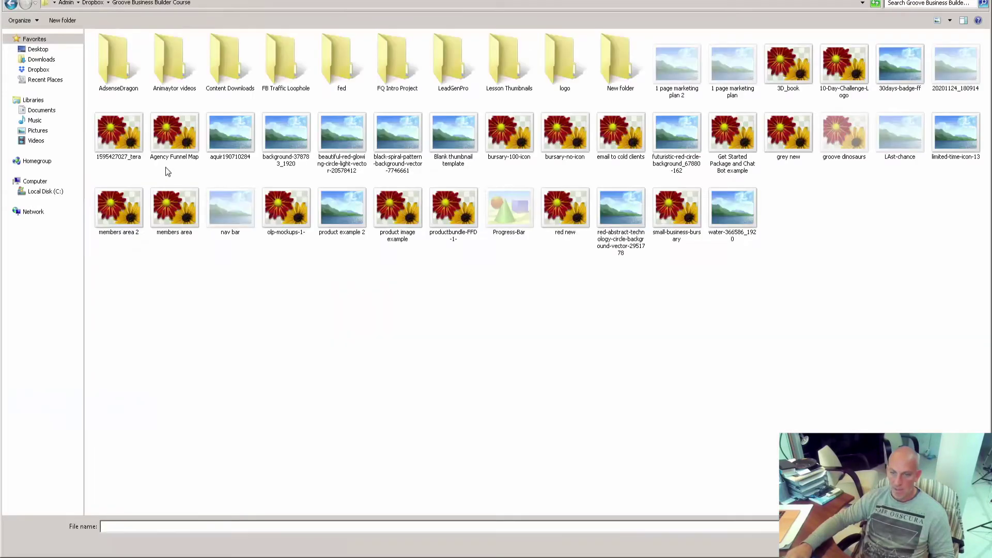
double_click(502, 80)
double_click(175, 73)
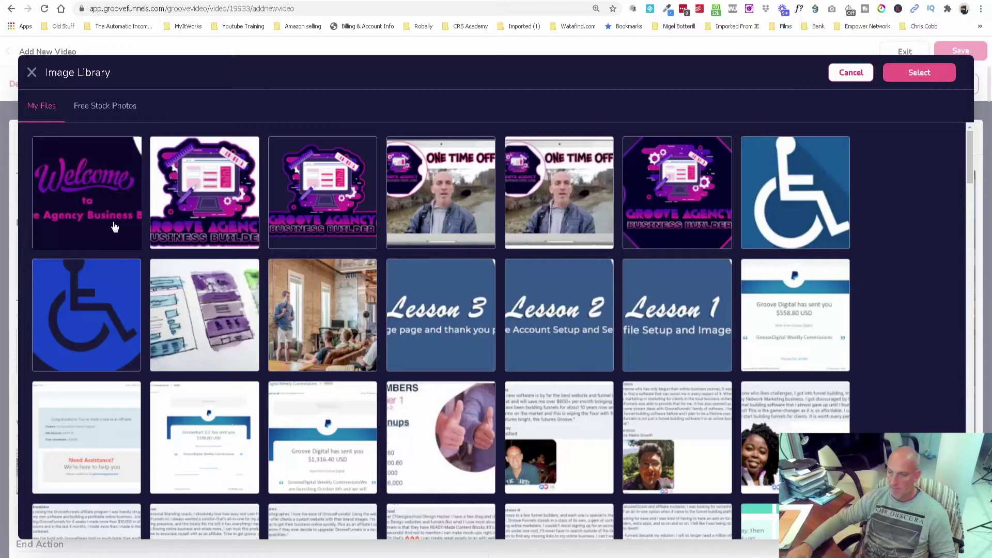
Step: Make the Welcome image the video thumbnail and delete the watermark image
click(114, 226)
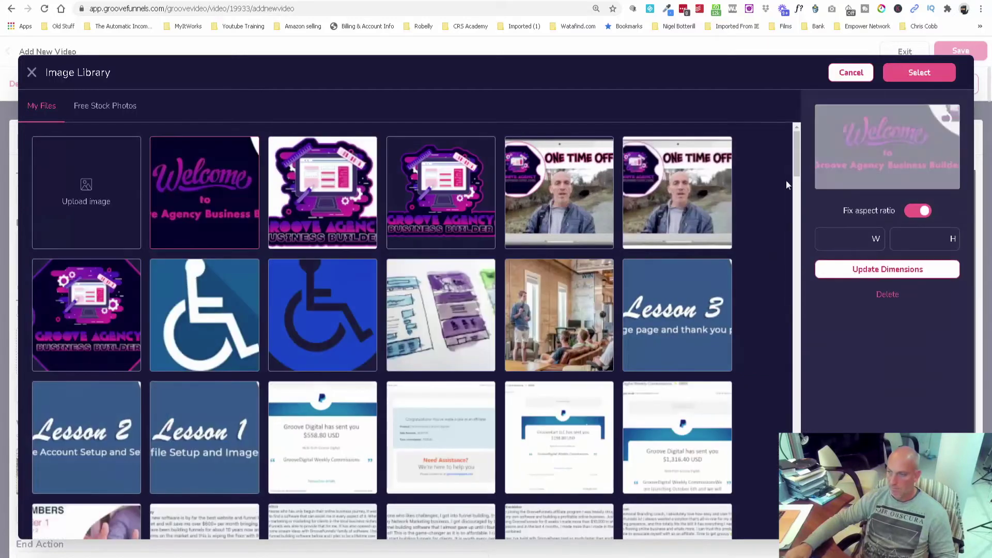
click(920, 72)
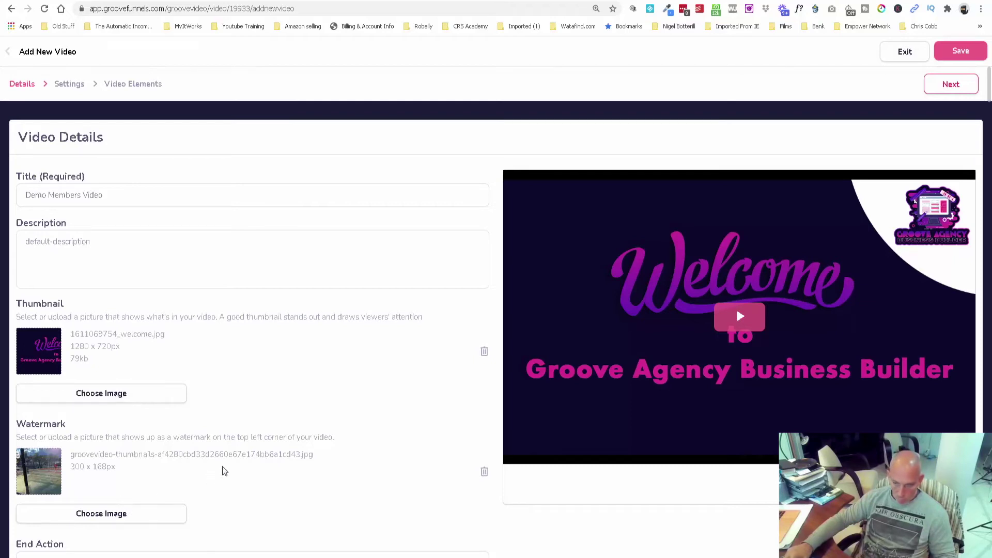
click(485, 473)
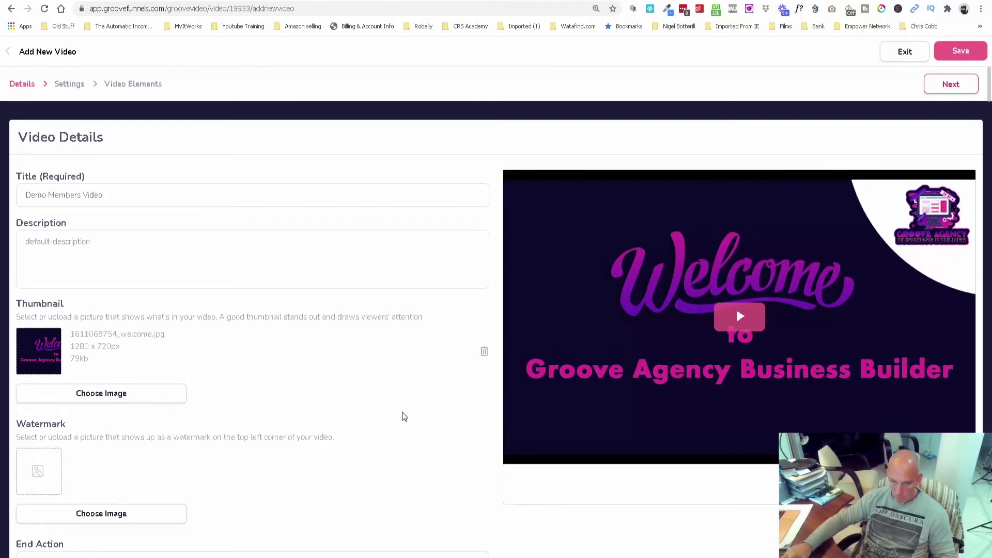
scroll(370, 396, down, 1)
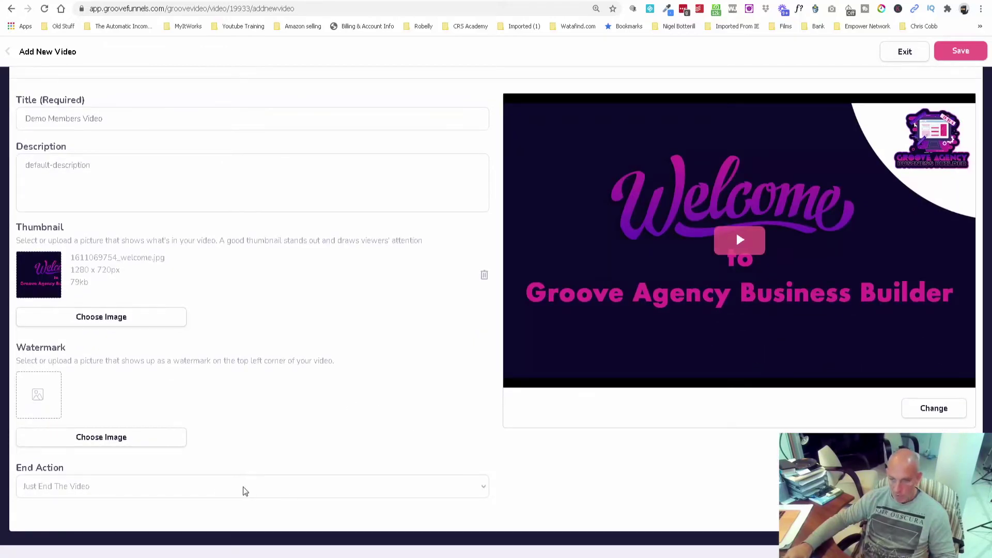
scroll(333, 426, up, 1)
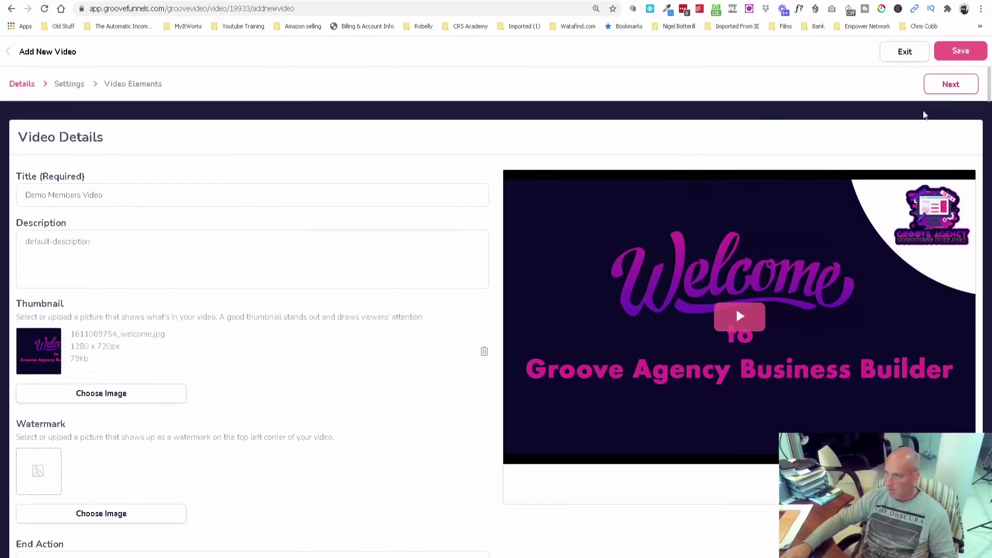
click(943, 87)
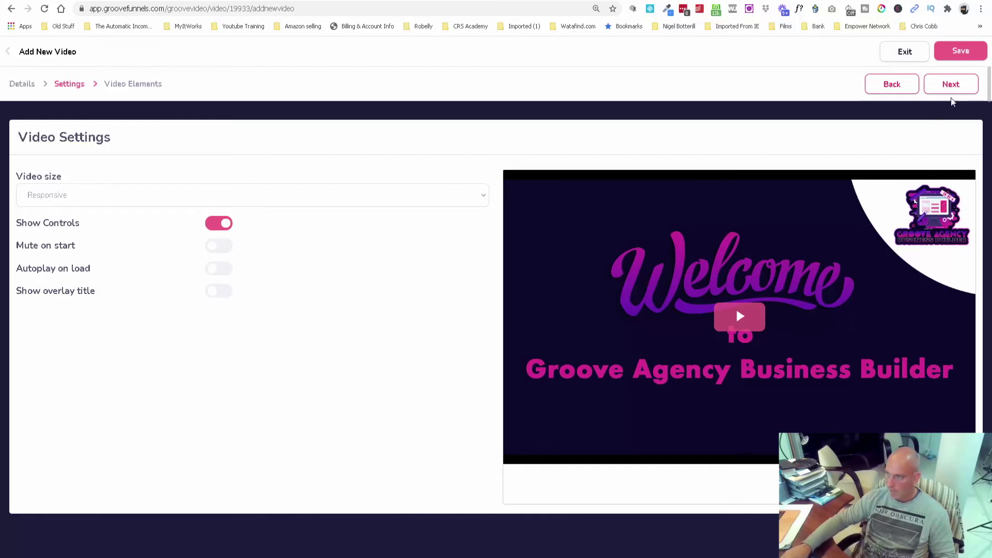
Step: Advance Demo Members Video from Video Settings to the Video Elements step
click(950, 84)
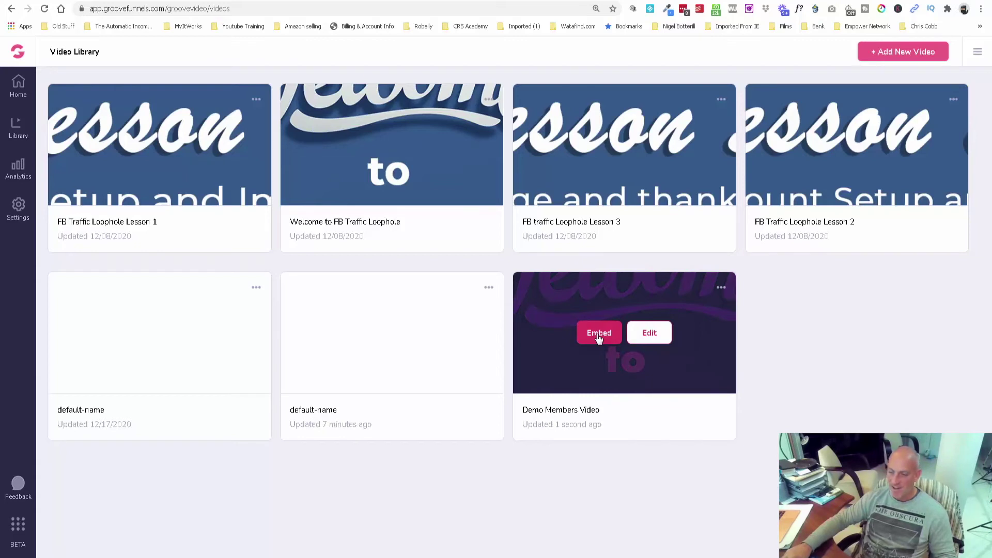
Step: Copy the Demo Members Video embed code and return to the membership builder tab
click(599, 332)
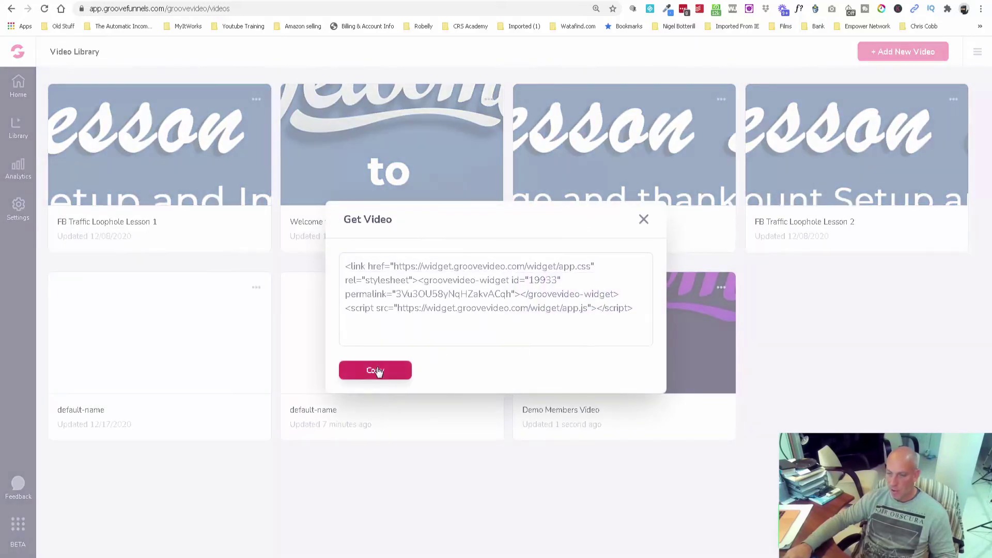
click(375, 370)
click(294, 2)
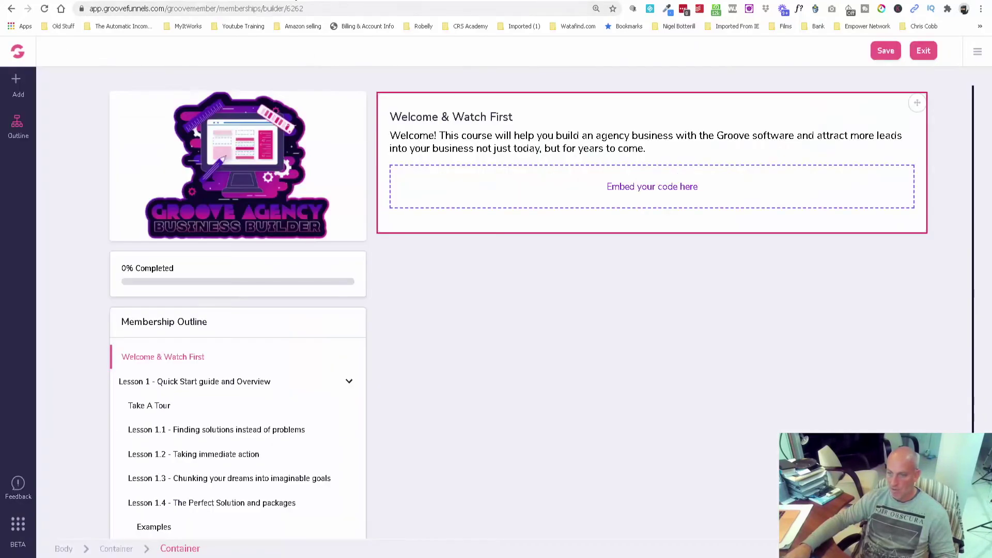
Step: Paste the Demo Members Video embed code into the Welcome & Watch First lesson's embed element, then save the page
click(643, 200)
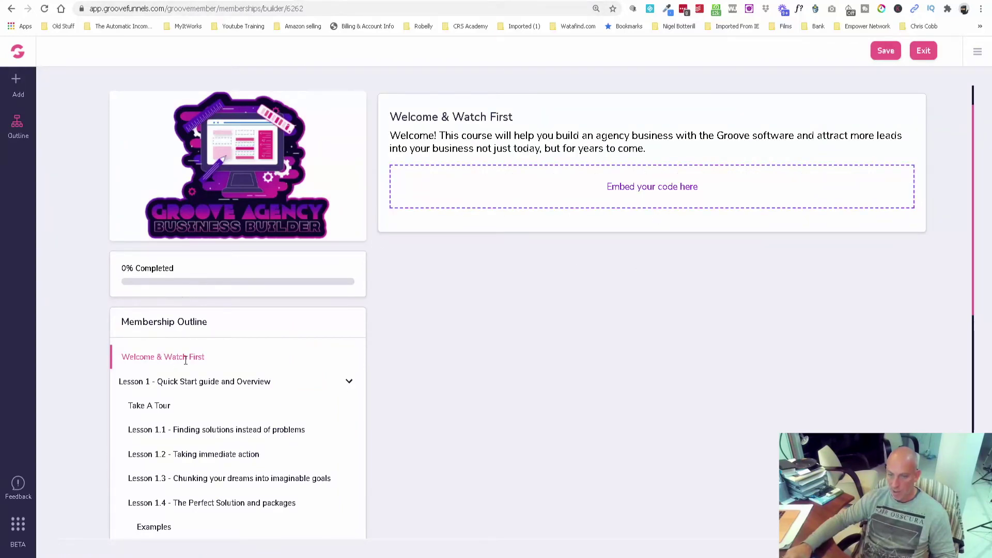
click(529, 188)
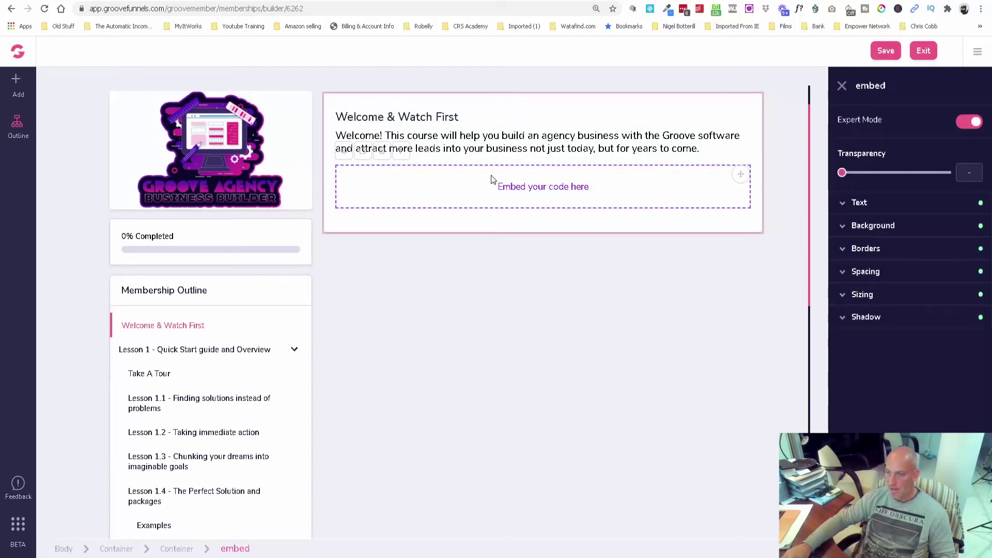
click(343, 157)
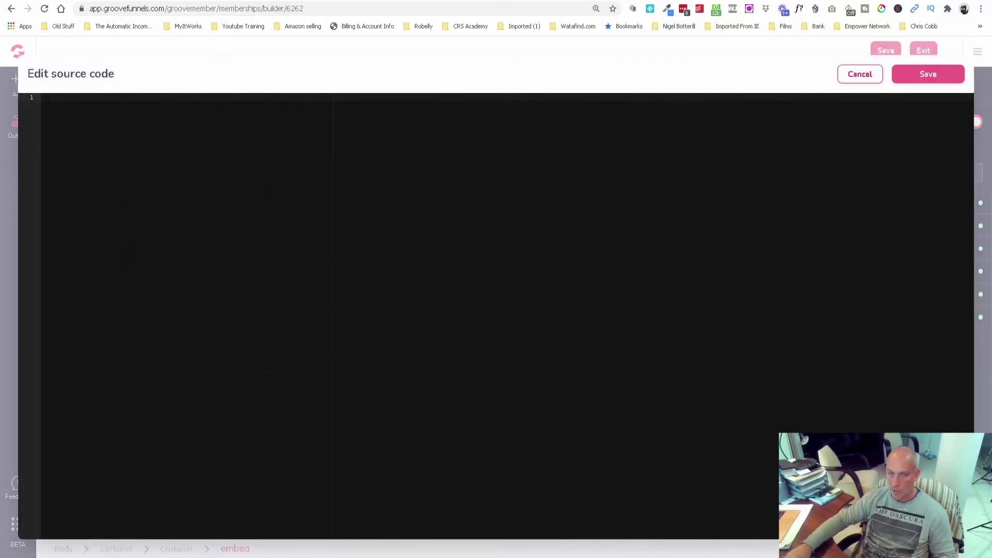
key(ctrl+v)
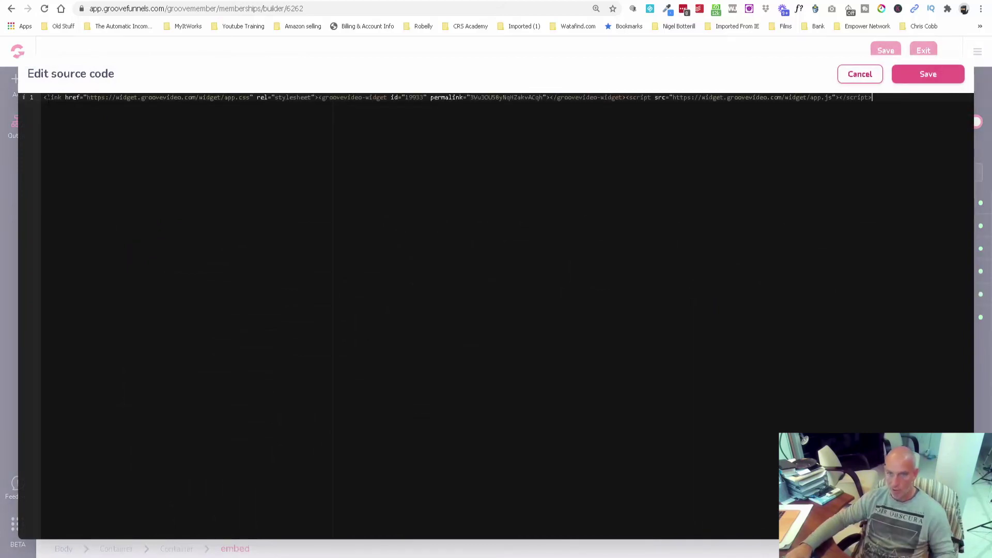
click(933, 77)
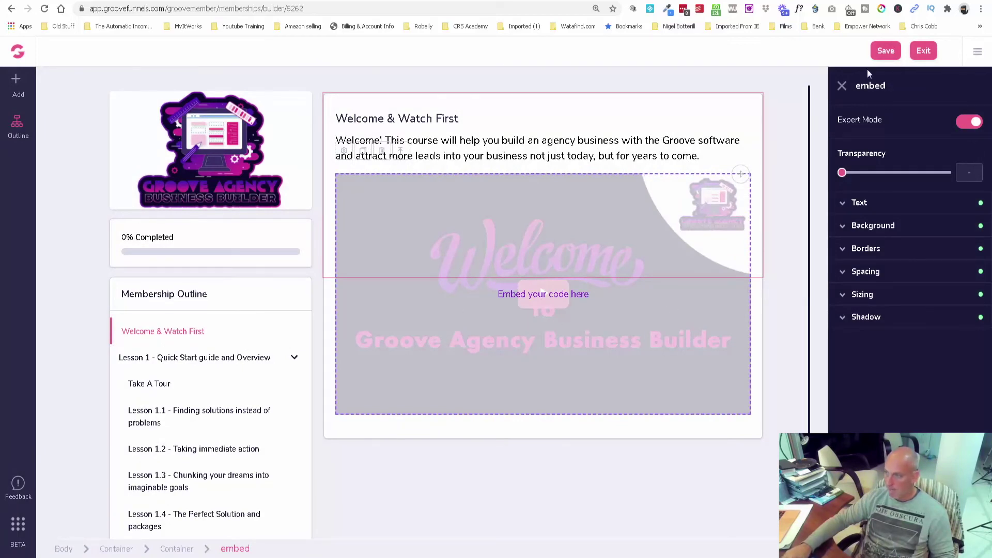
click(886, 52)
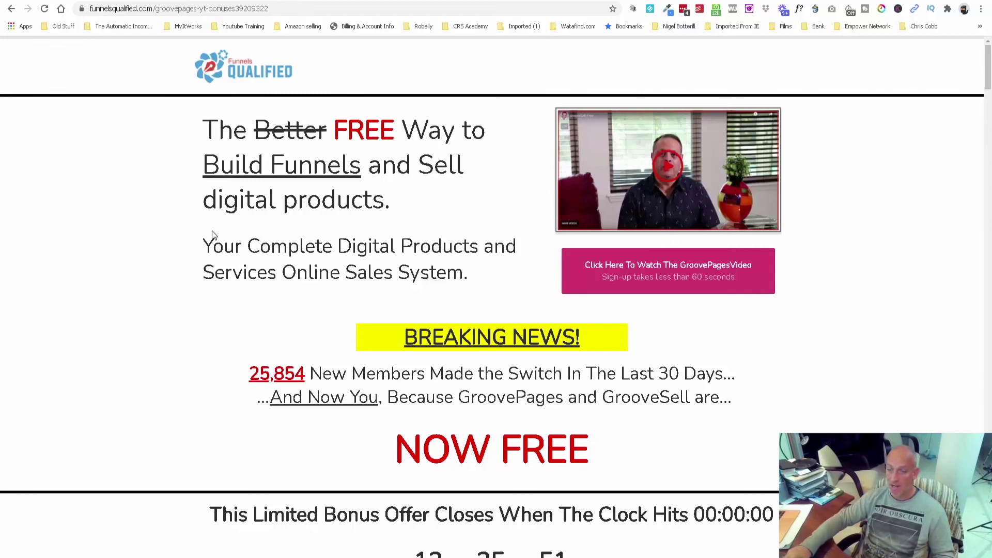
scroll(175, 229, down, 5)
scroll(177, 230, down, 5)
scroll(179, 231, down, 5)
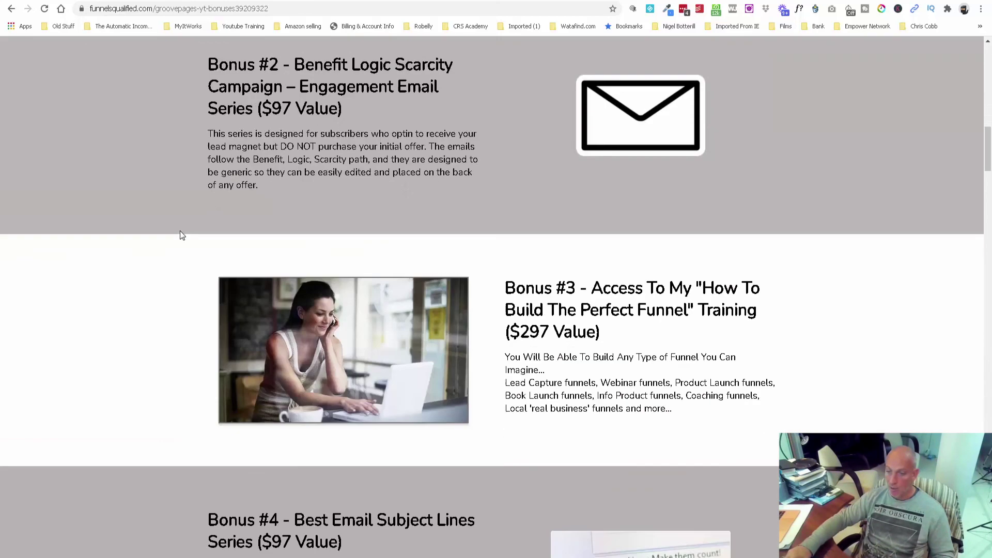
scroll(181, 230, down, 5)
scroll(190, 230, down, 6)
scroll(197, 221, down, 5)
scroll(199, 217, down, 4)
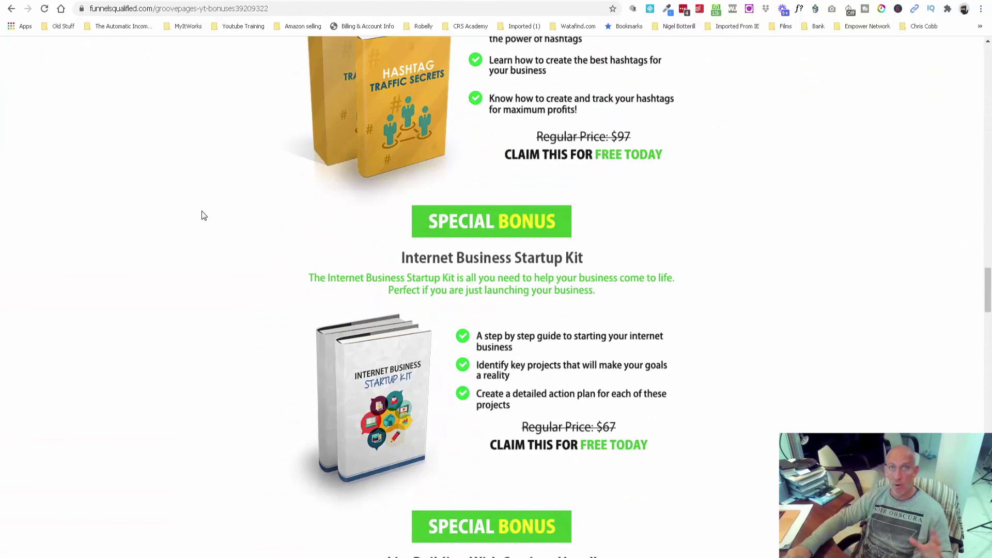
scroll(200, 221, down, 3)
scroll(200, 223, down, 5)
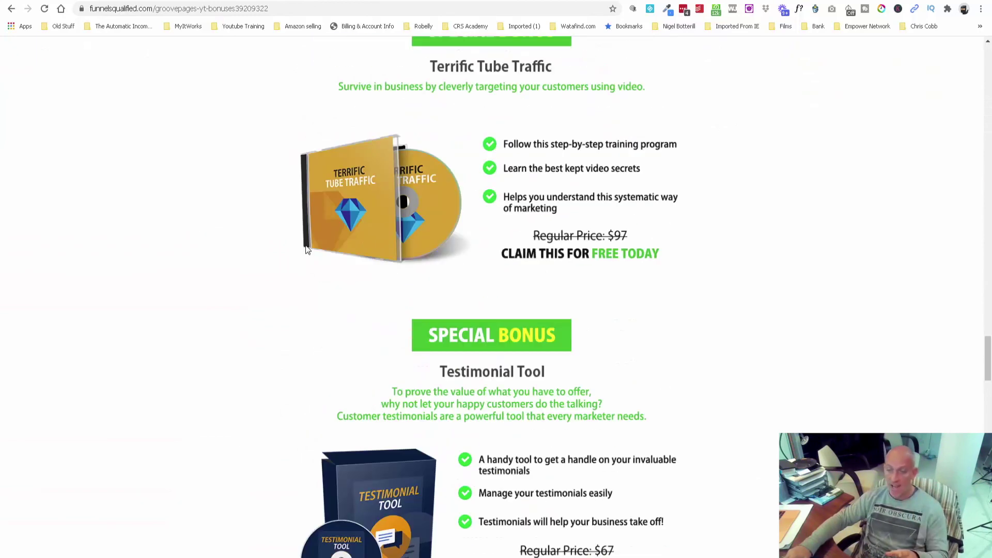
scroll(306, 249, down, 10)
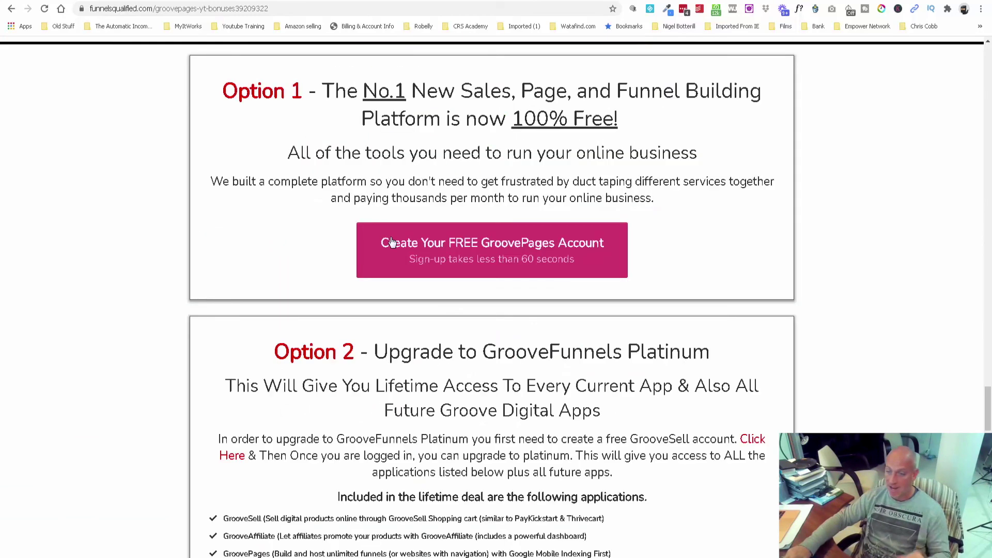
Step: Choose 'Create Your FREE GroovePages Account' on the bonus page to start signing up
click(466, 249)
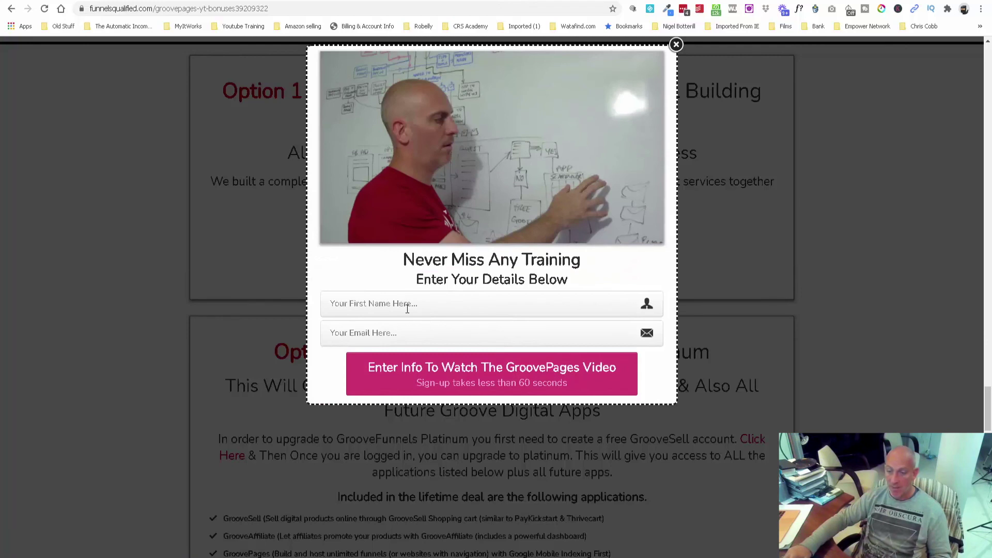